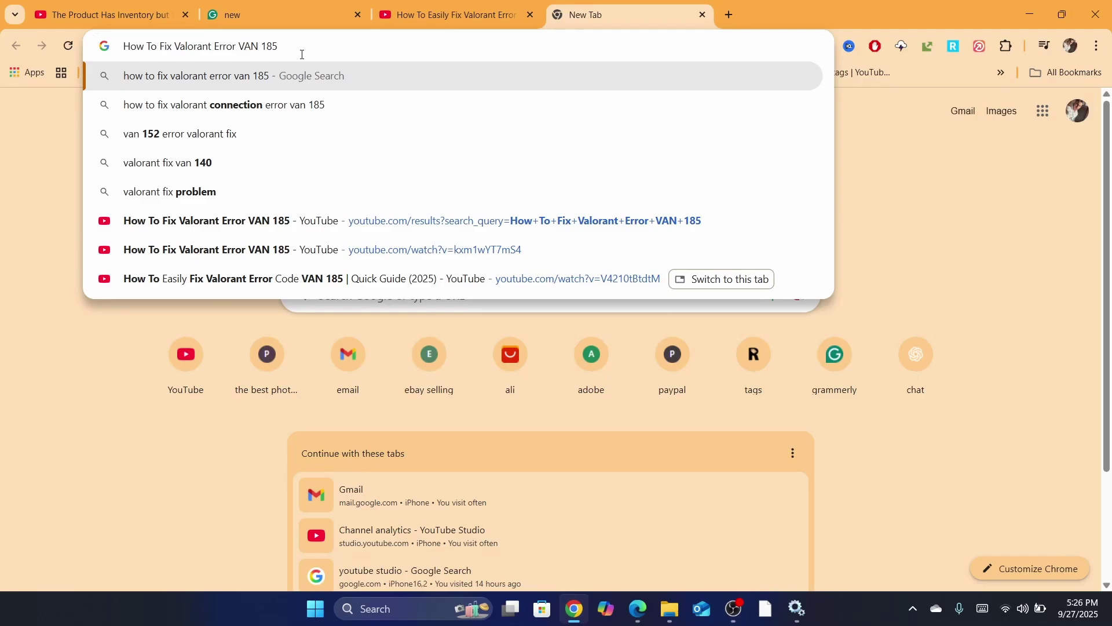
Launch Services as administrator from a Windows search for 'ser'
left_click(373, 608)
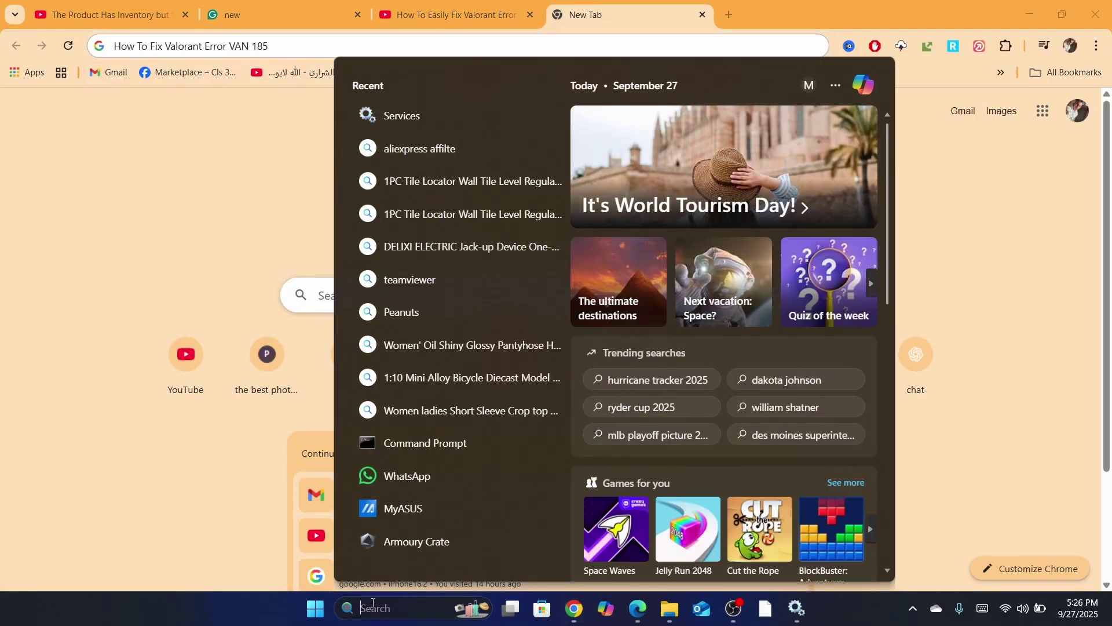
type("ser")
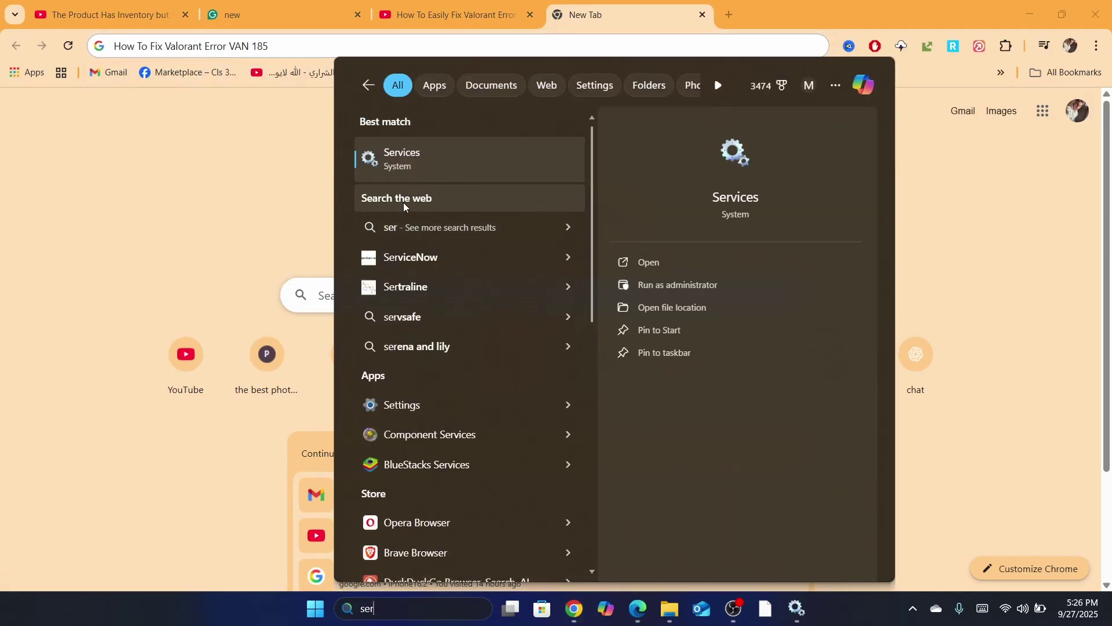
left_click(644, 290)
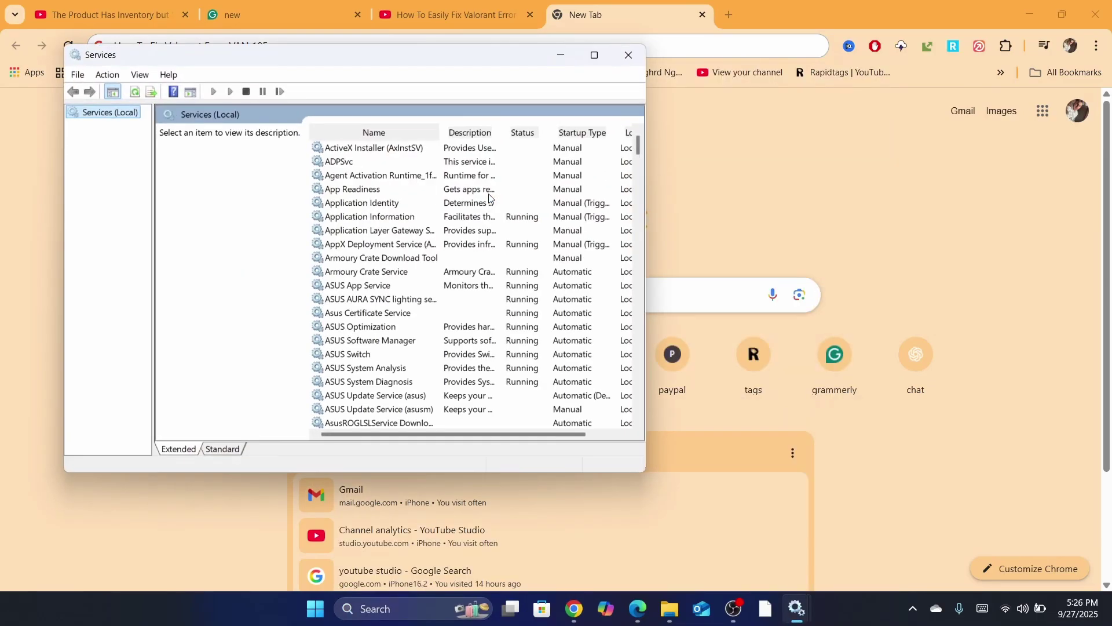
Bring Services back to front and show the context menu for the Virtual Disk service
left_click(448, 271)
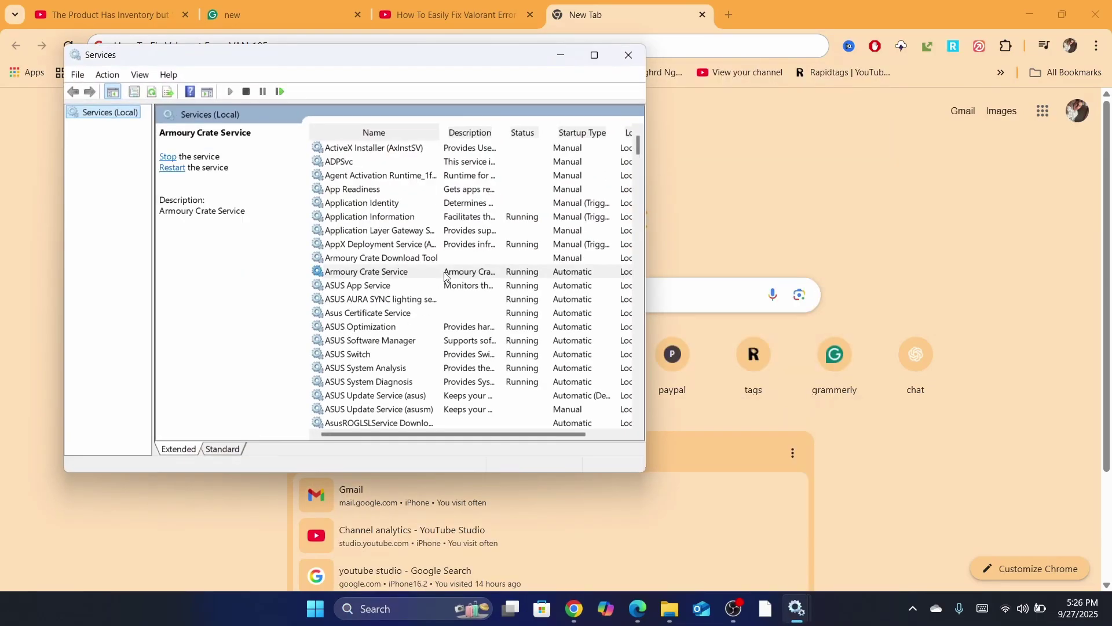
left_click(699, 296)
type("vg")
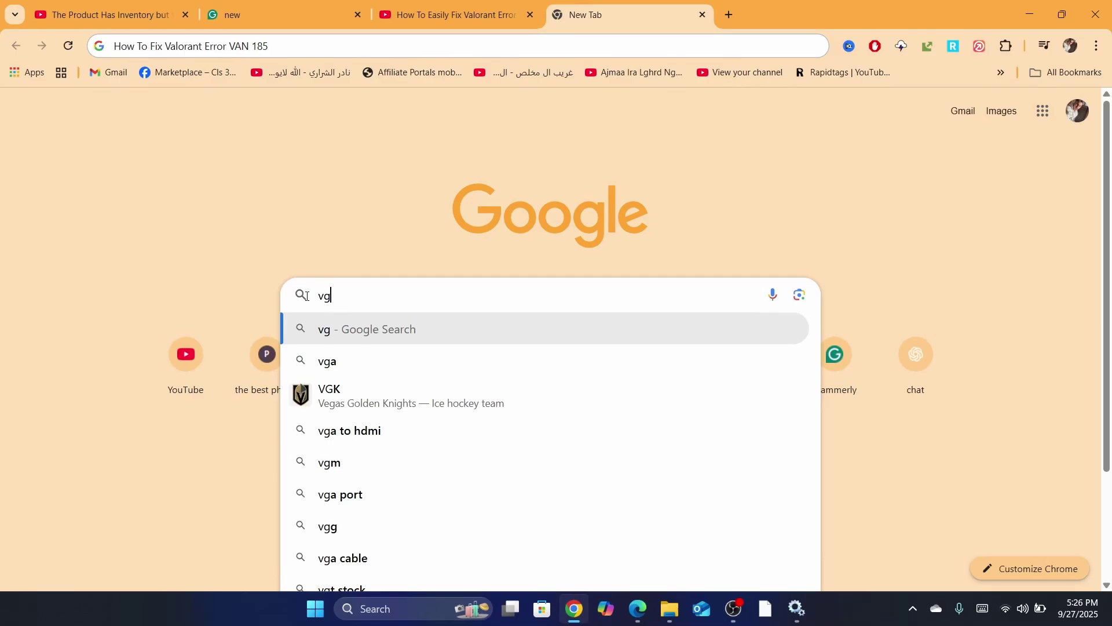
type("c")
left_click(334, 259)
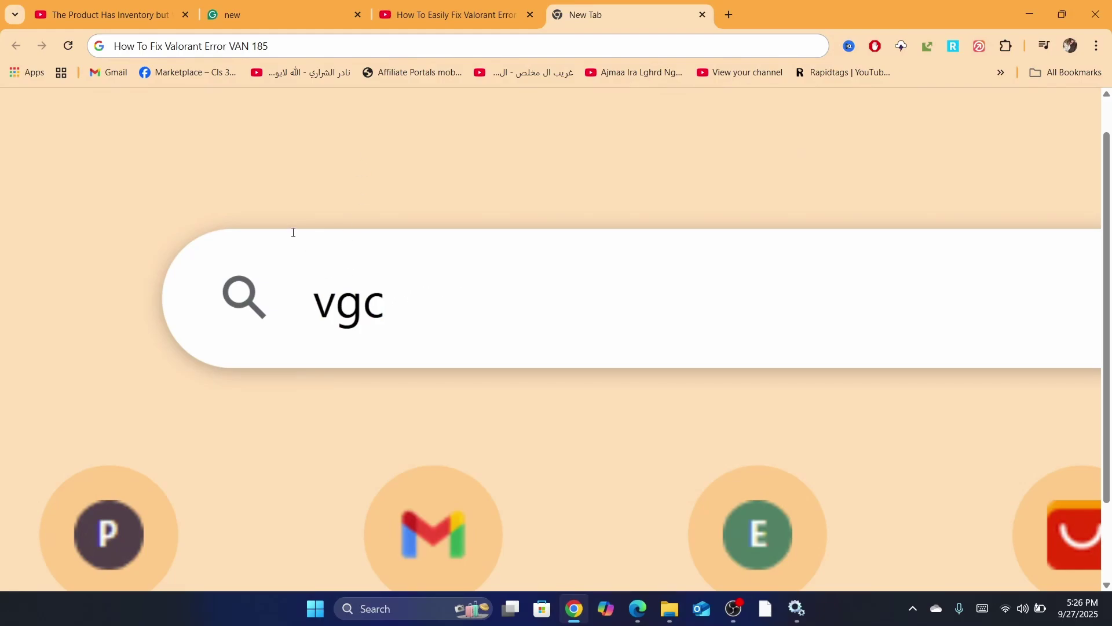
mouse_move(796, 608)
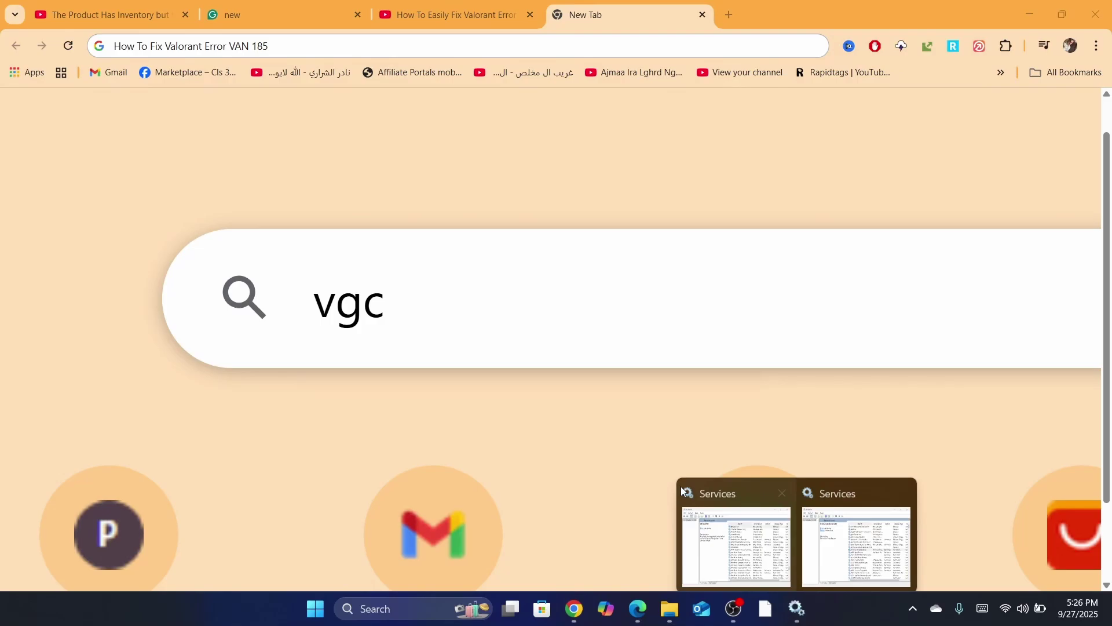
left_click(832, 558)
left_click(461, 301)
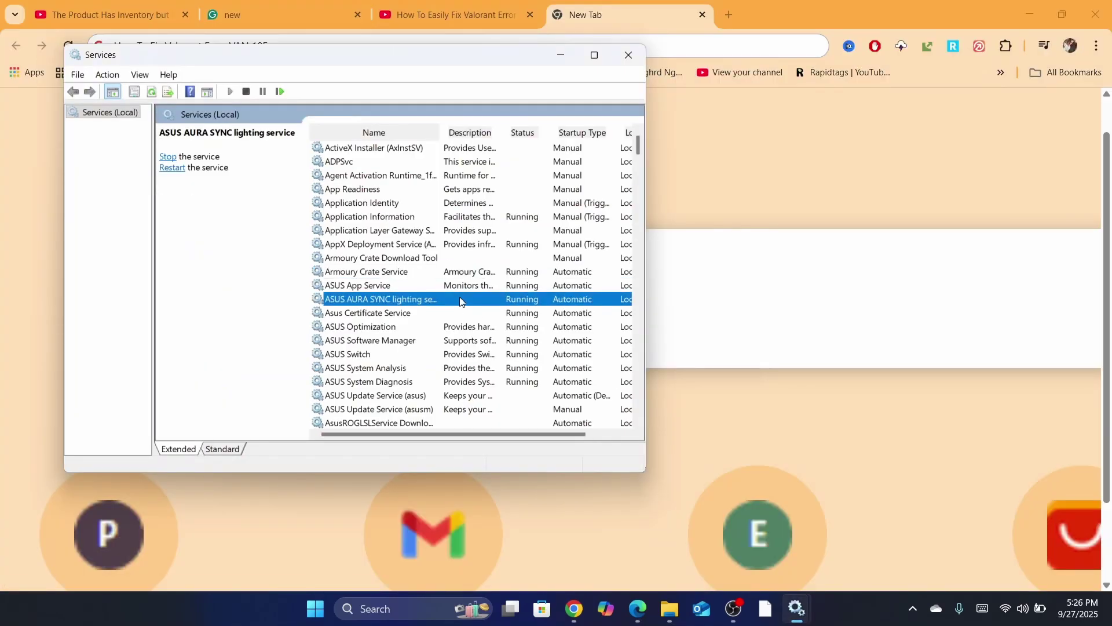
type("v")
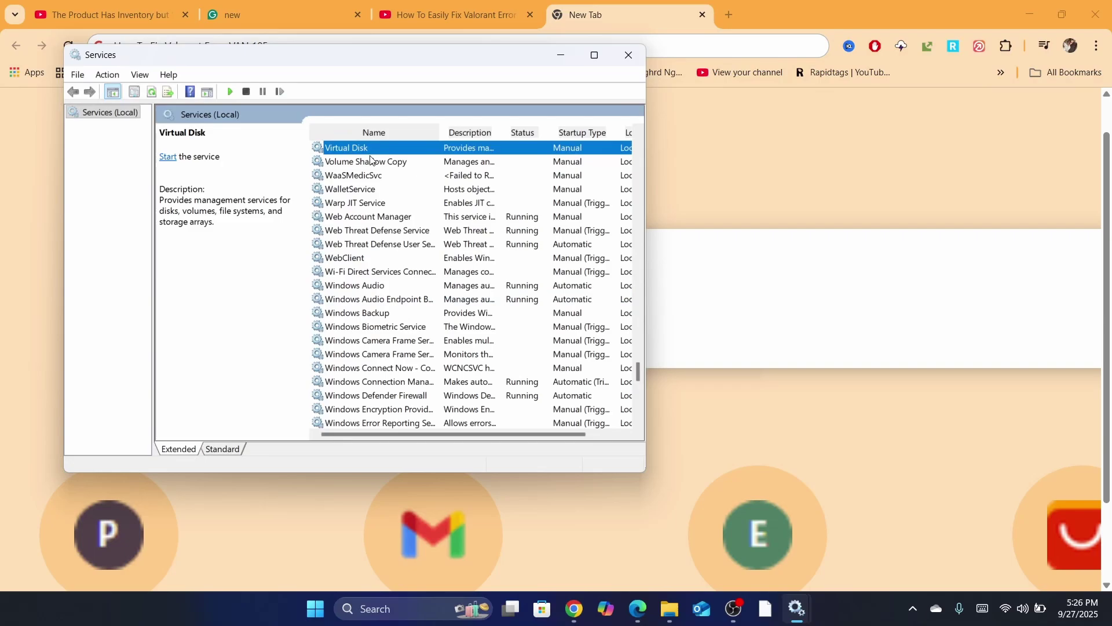
right_click(372, 160)
right_click(357, 147)
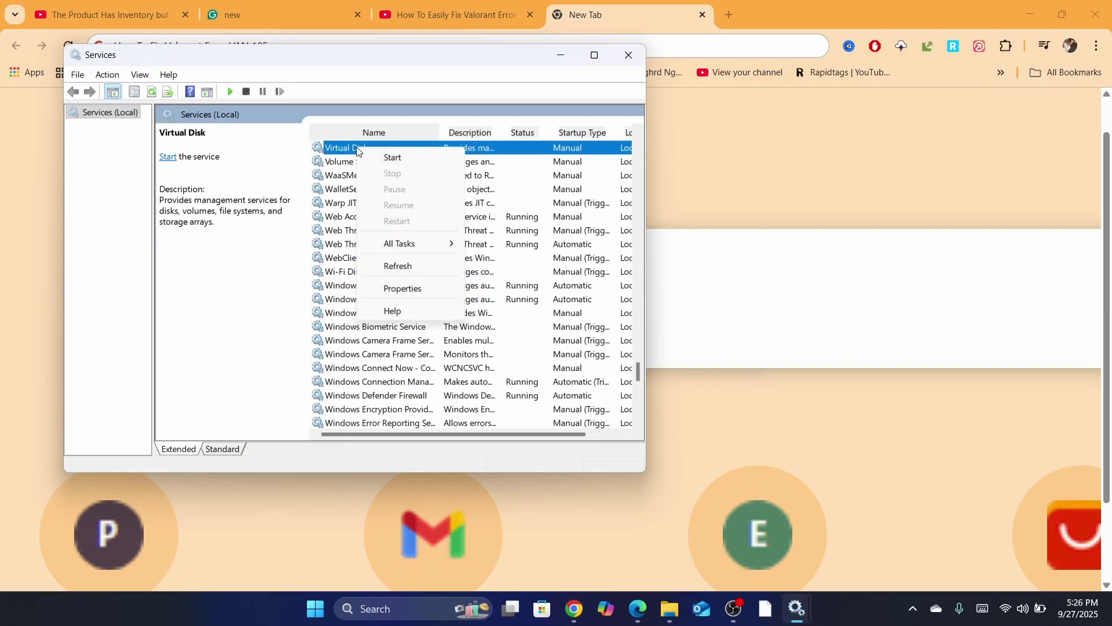
Set the Virtual Disk startup type to Automatic and apply it
left_click(416, 295)
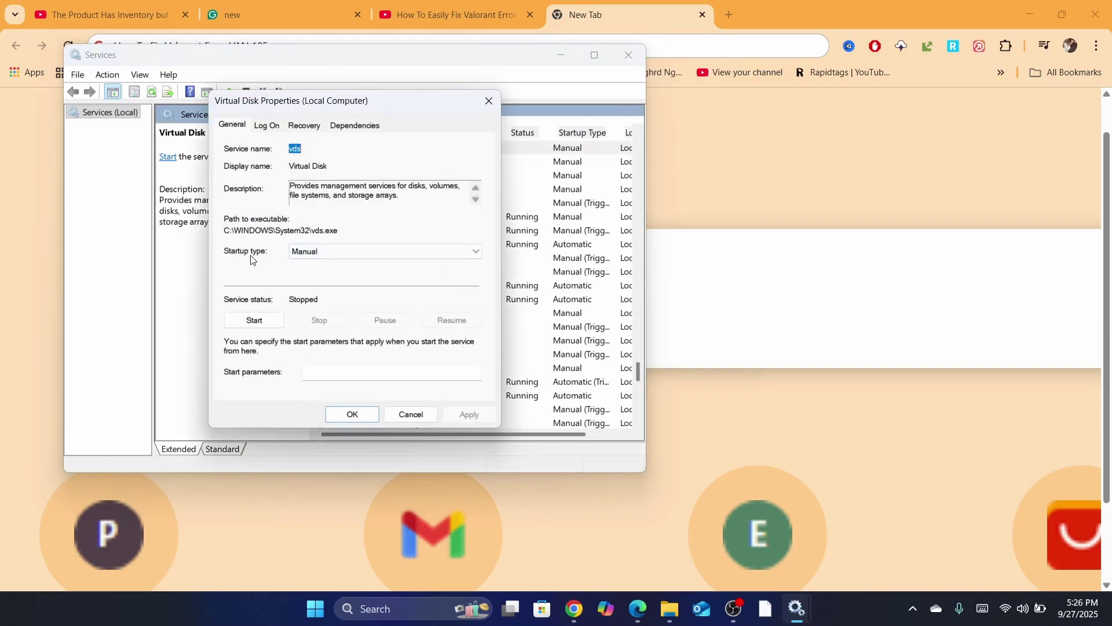
left_click(337, 254)
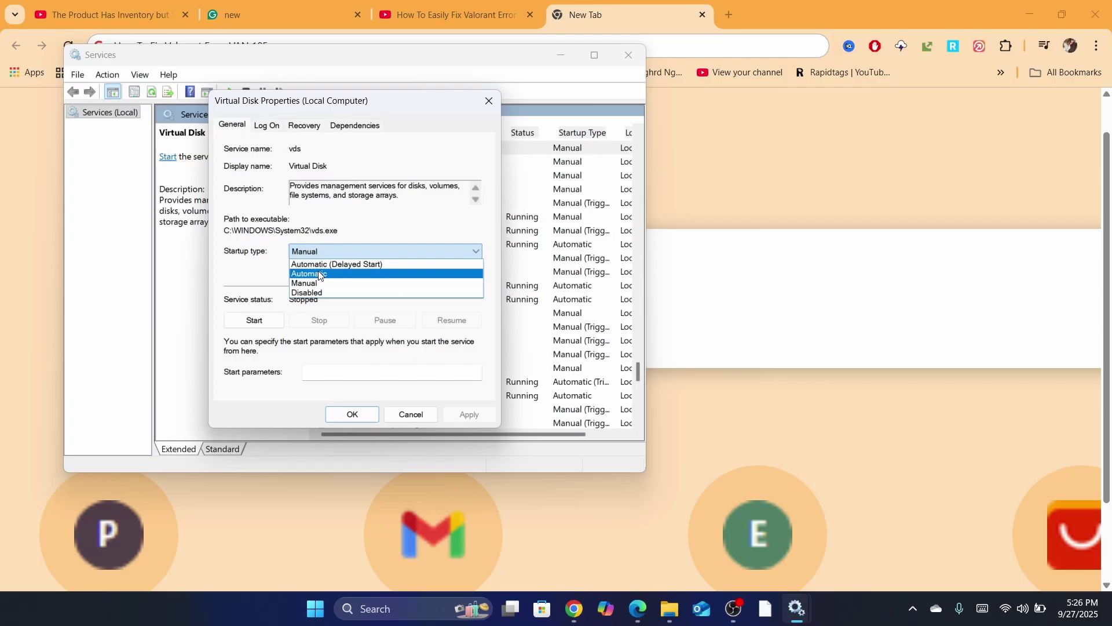
left_click(310, 274)
left_click(467, 414)
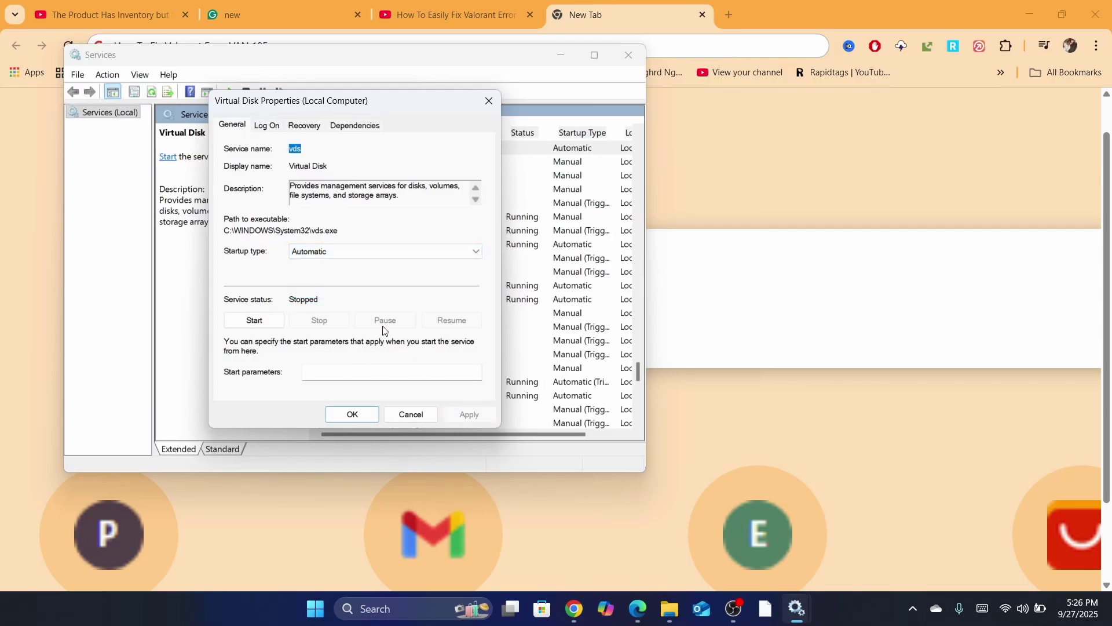
Revert Virtual Disk to Manual startup, confirm the properties, and close Services
left_click(359, 252)
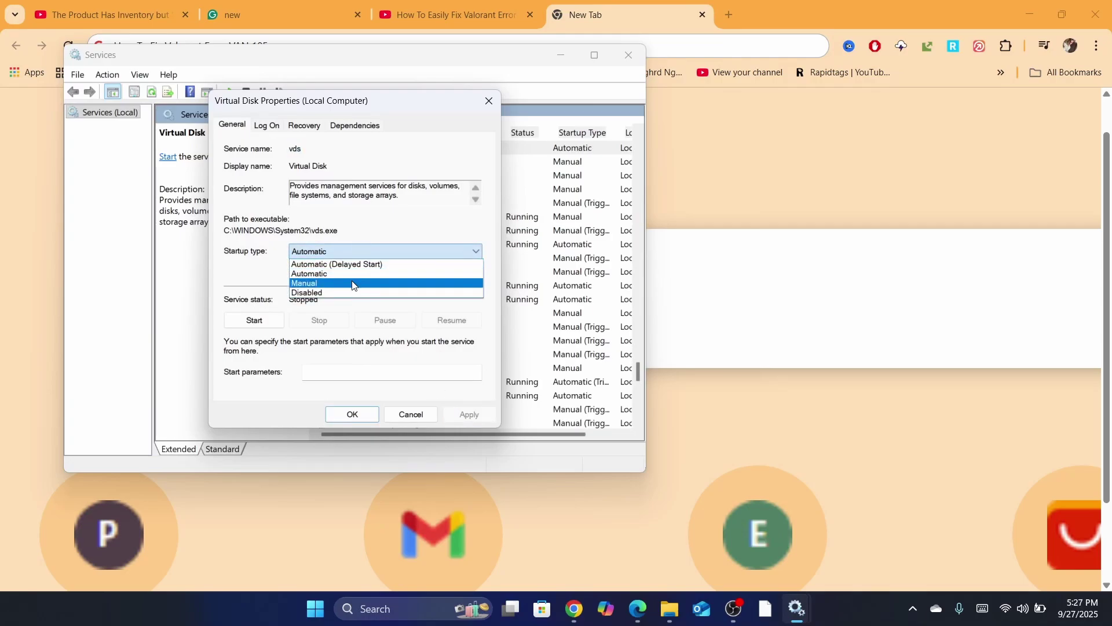
left_click(352, 284)
left_click(468, 414)
left_click(352, 414)
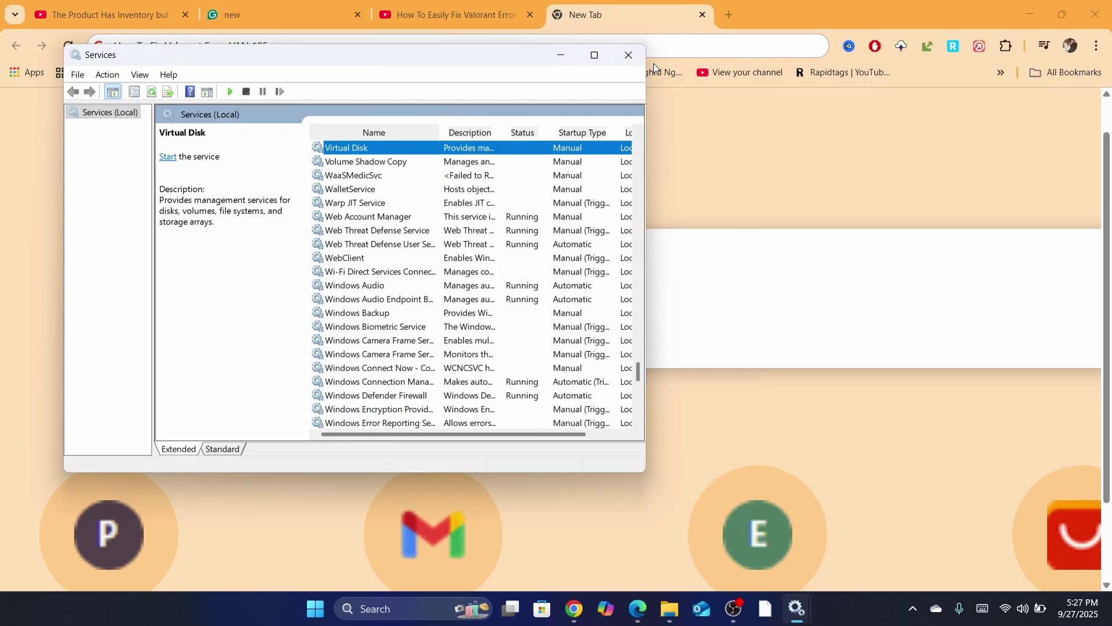
left_click(629, 54)
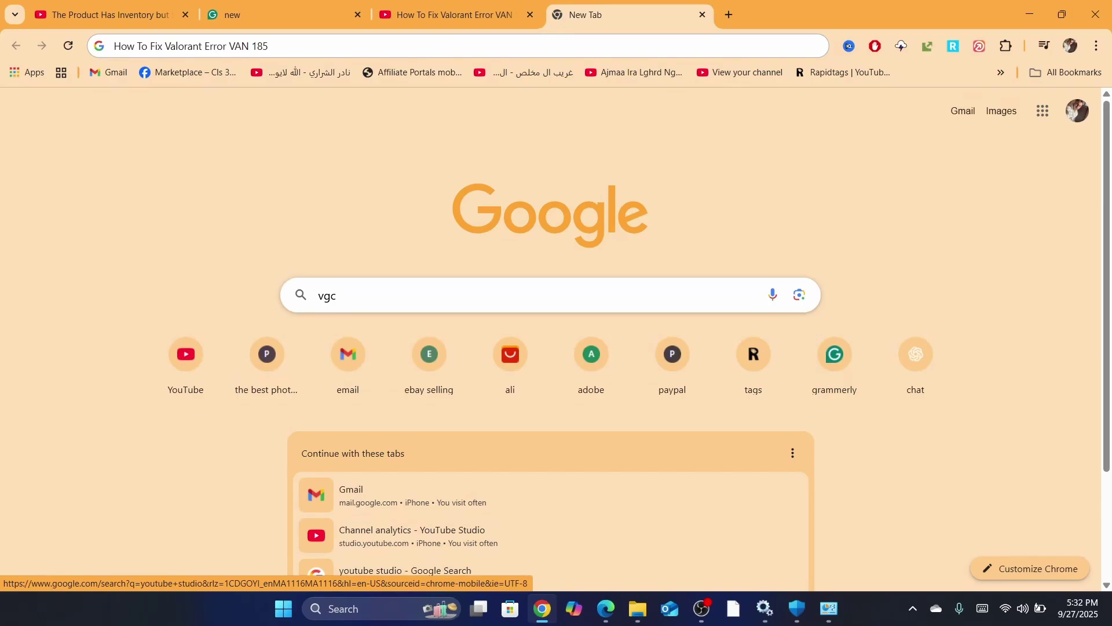
Run VALORANT as administrator from Windows search
left_click(362, 608)
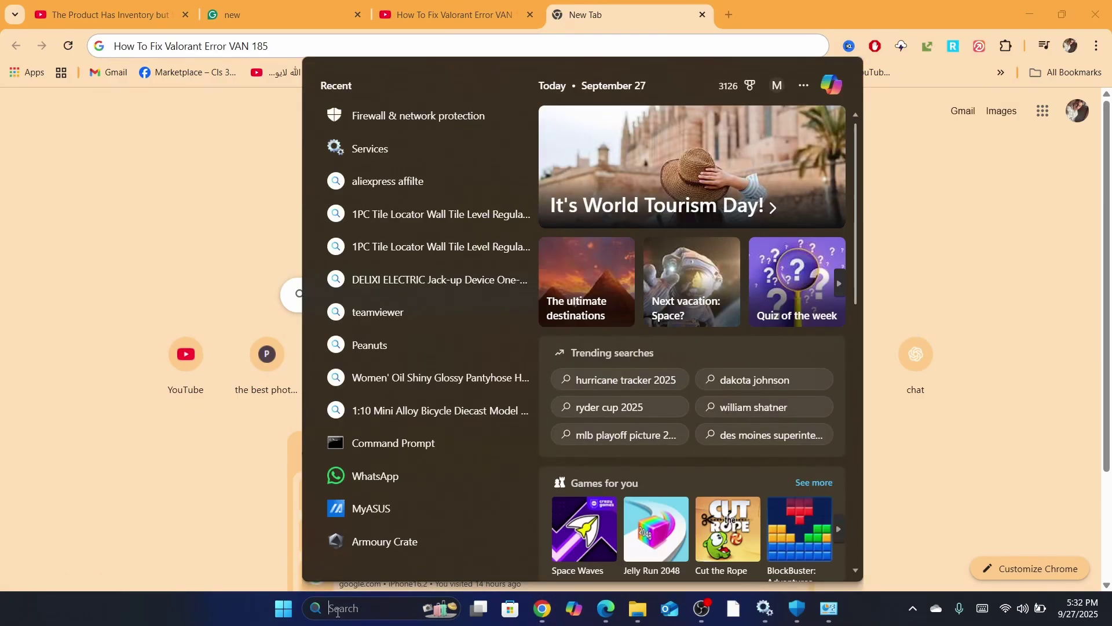
type("va")
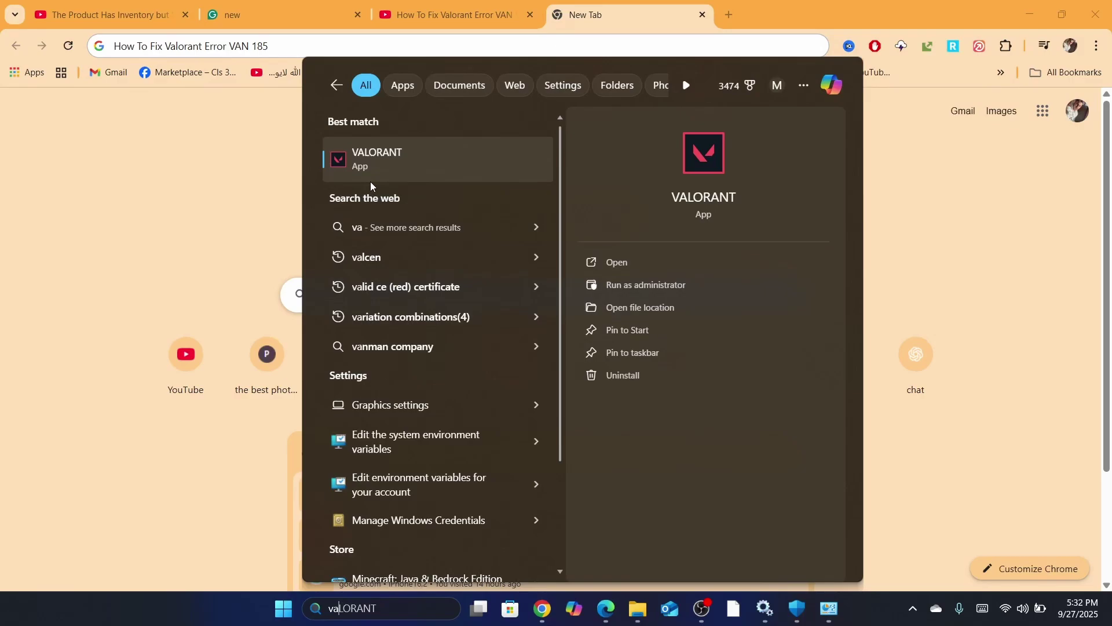
right_click(374, 158)
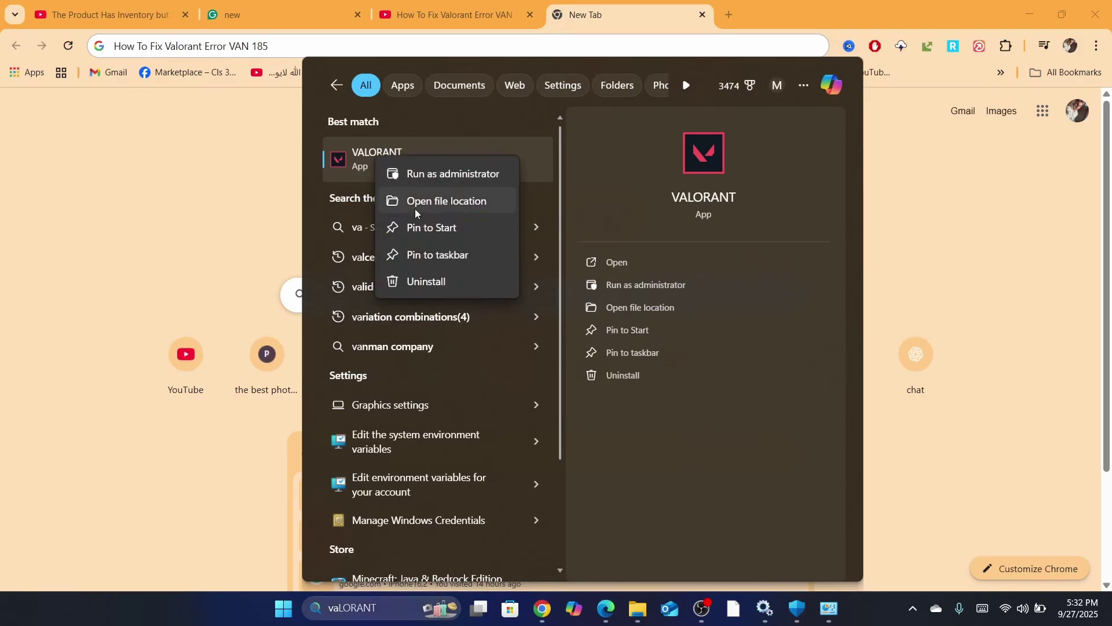
left_click(435, 172)
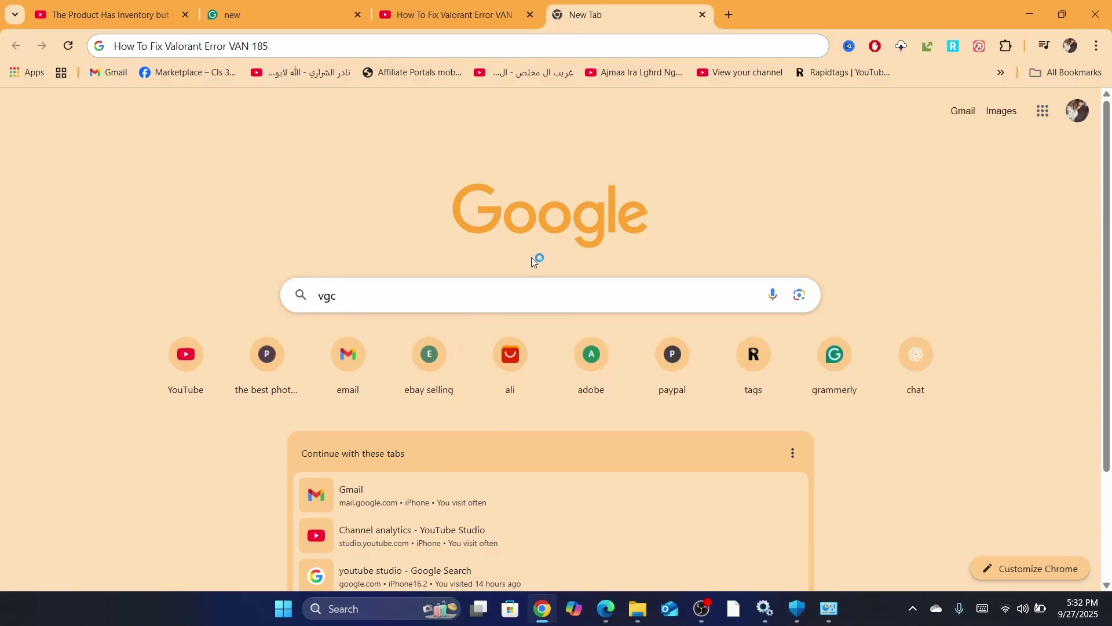
Open the file location of the VALORANT shortcut from search
key("super")
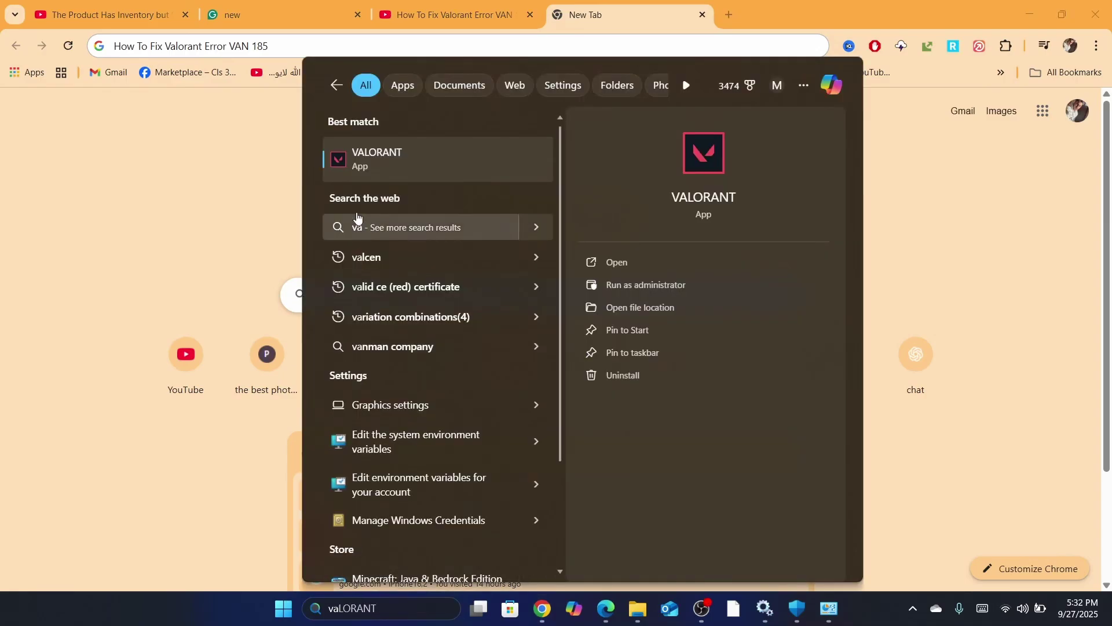
right_click(411, 169)
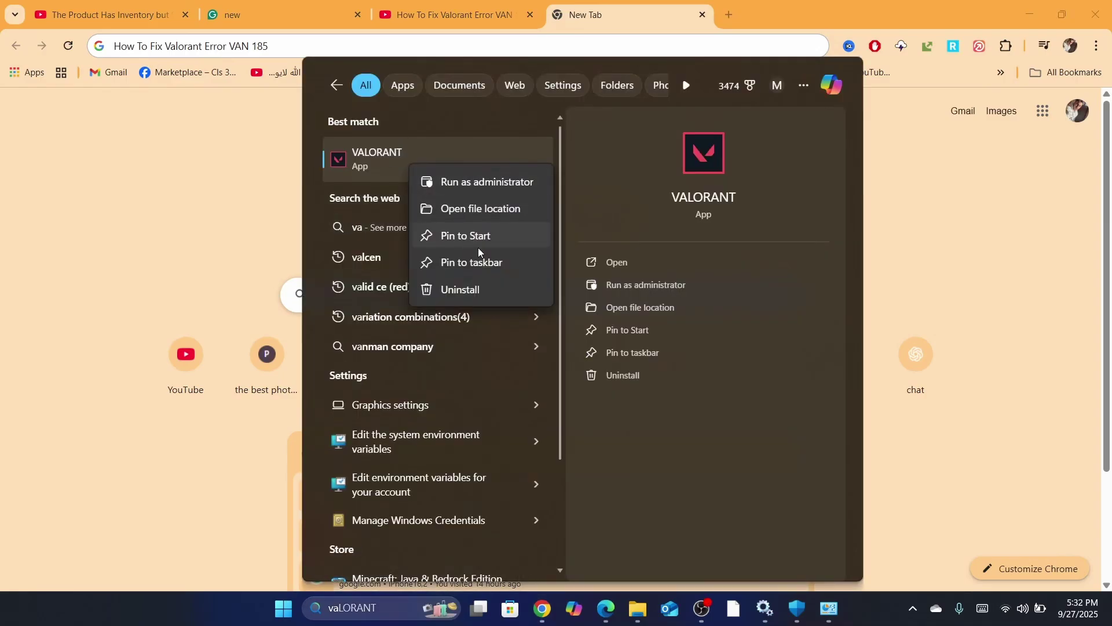
left_click(470, 208)
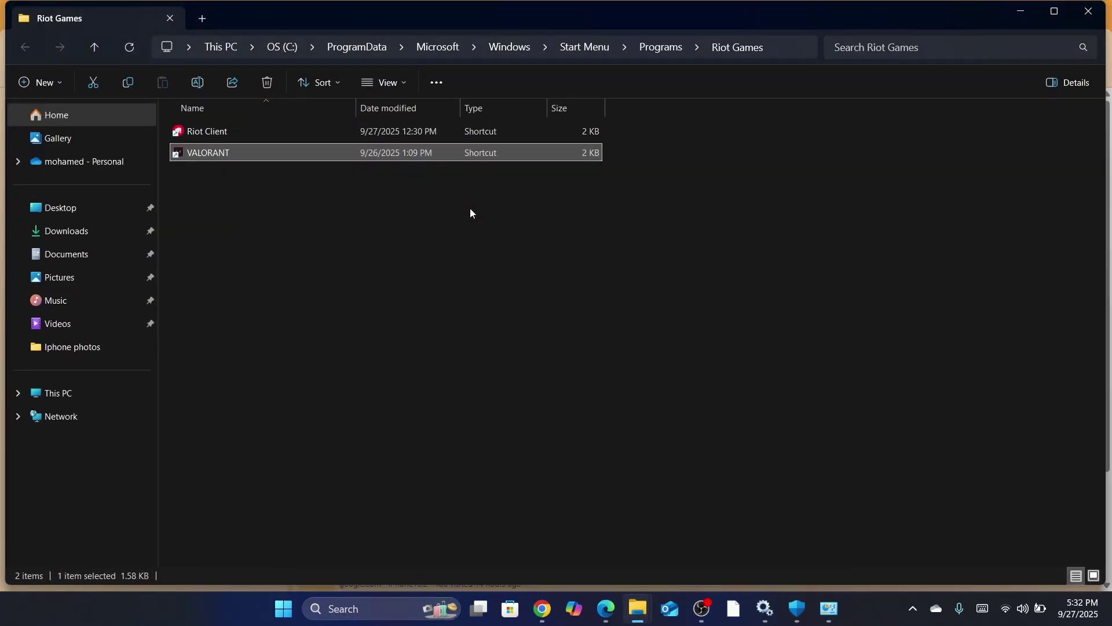
Give the VALORANT shortcut Windows 8 compatibility, no fullscreen optimizations, and administrator mode
right_click(222, 157)
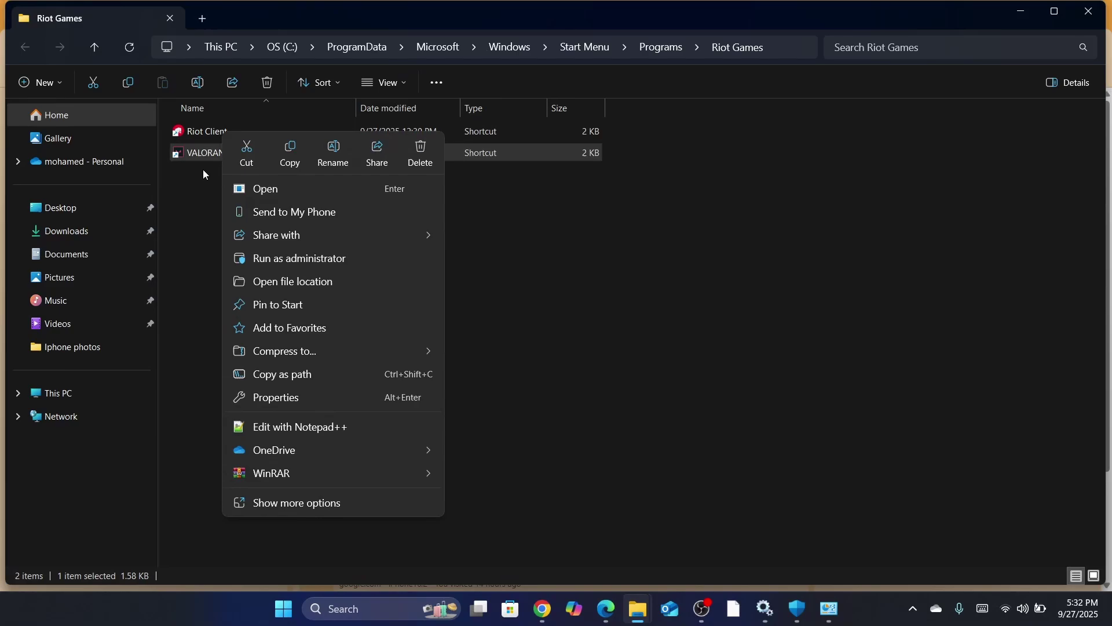
left_click(295, 503)
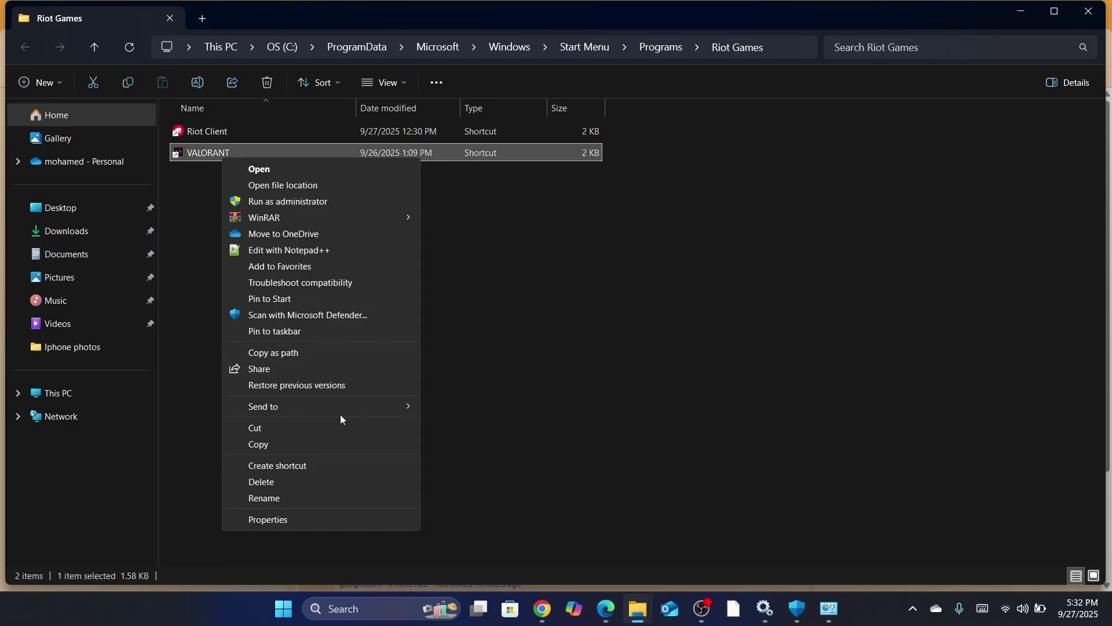
left_click(269, 518)
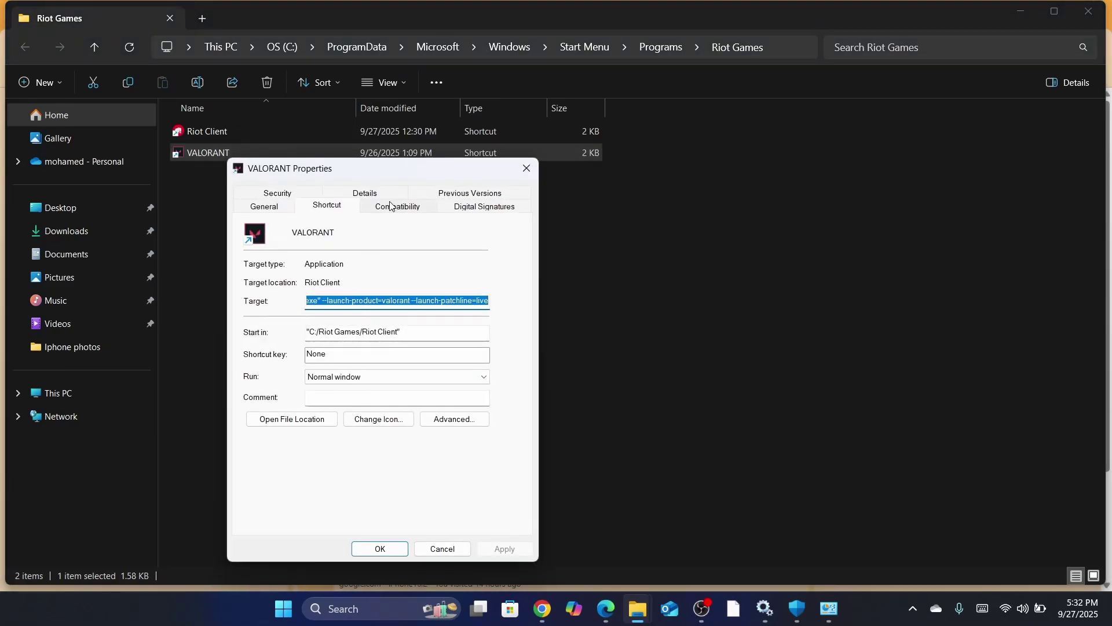
left_click(392, 206)
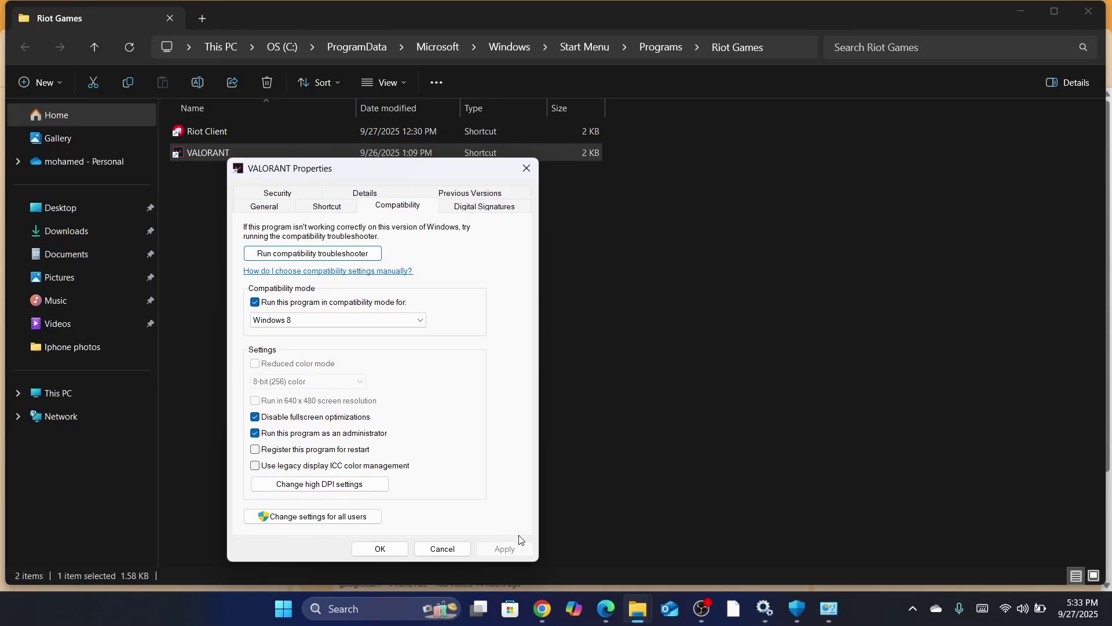
left_click(380, 549)
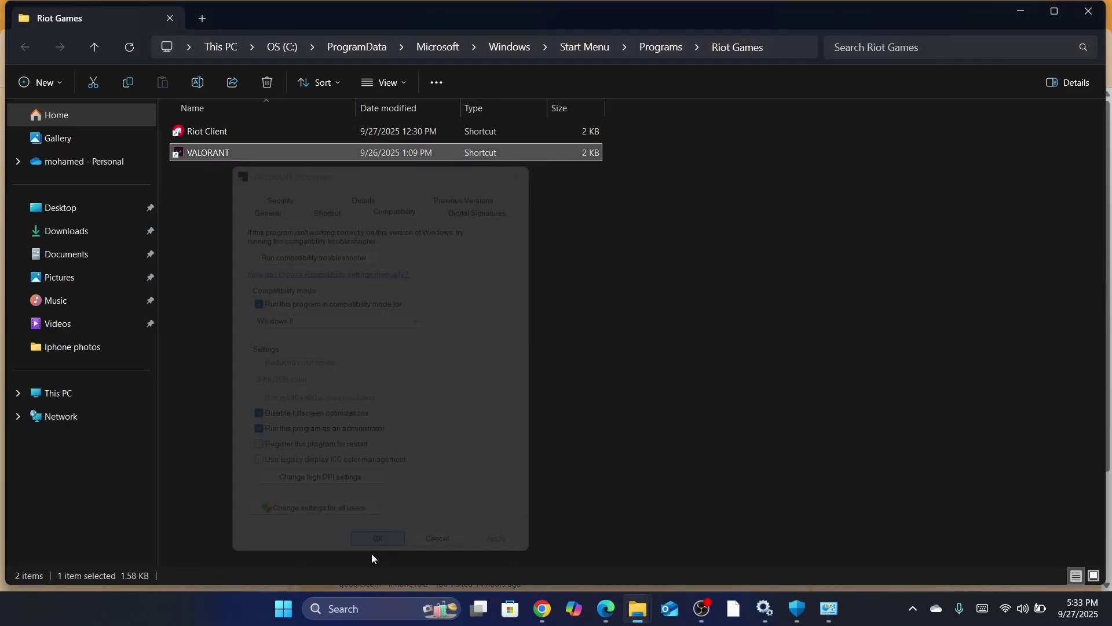
Launch Command Prompt as administrator from Windows search
left_click(353, 598)
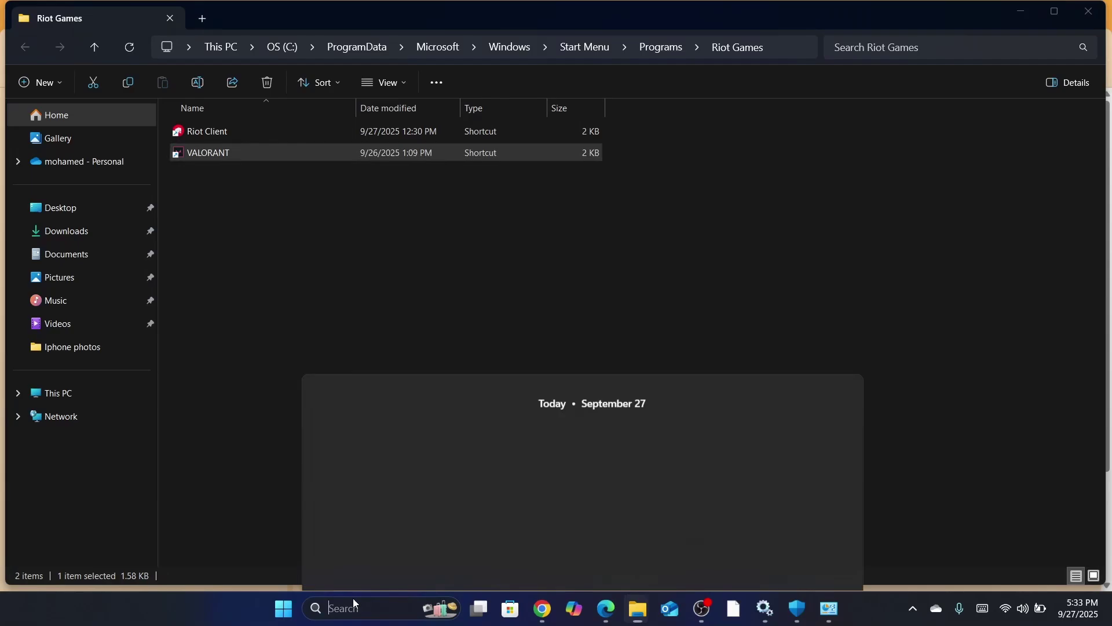
type("coo")
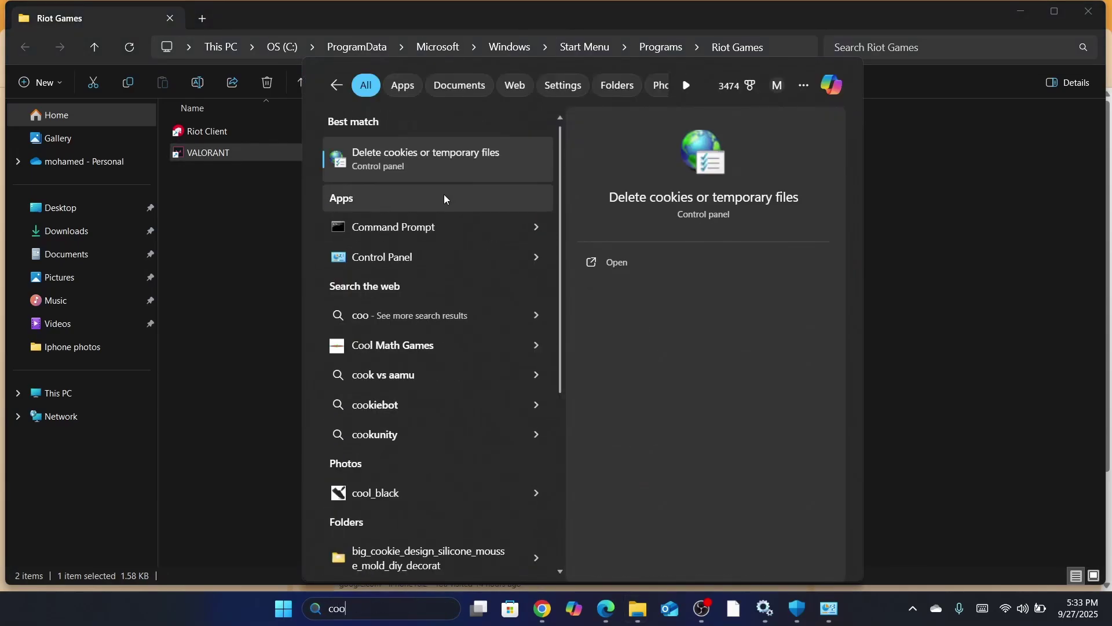
right_click(386, 232)
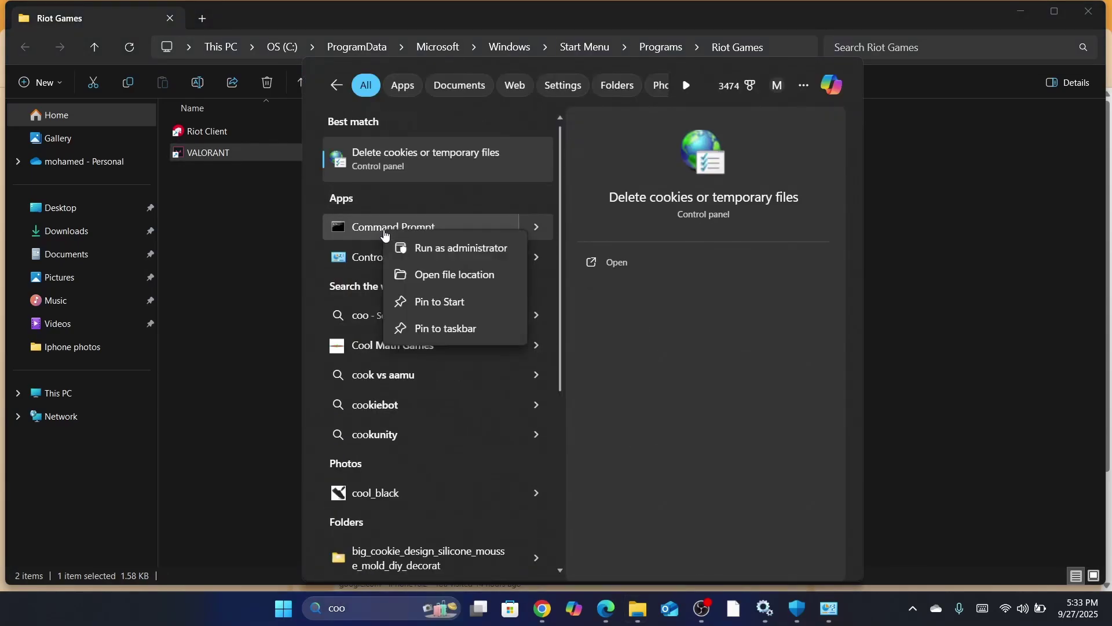
left_click(432, 250)
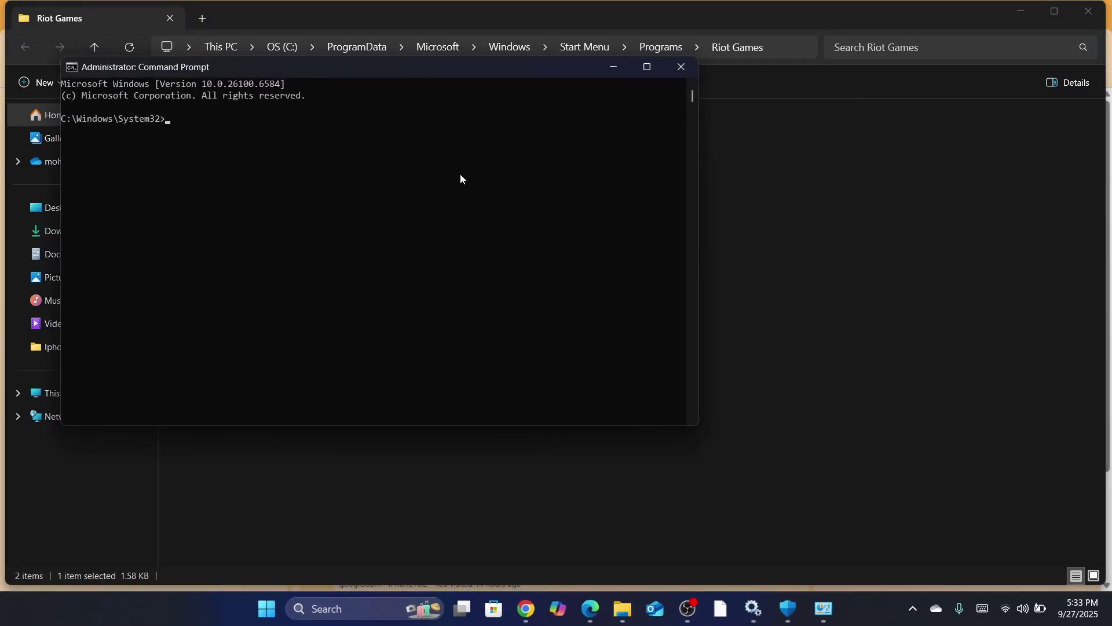
Paste, copy, then erase ipconfig /flushdns at the prompt, and return to the Riot Games folder
left_click(204, 132)
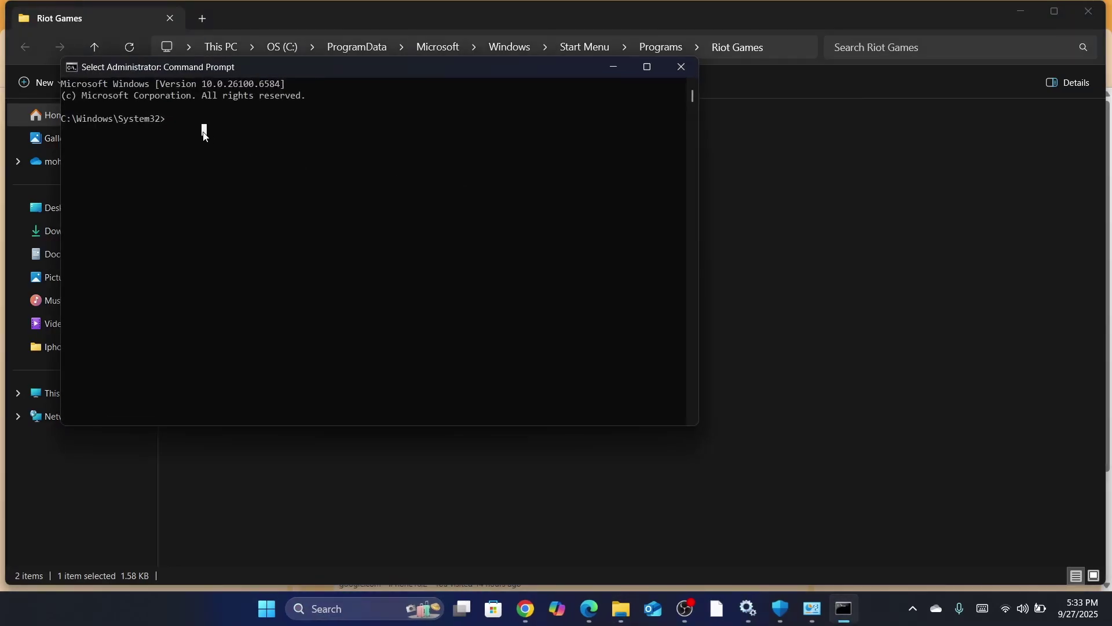
right_click(170, 123)
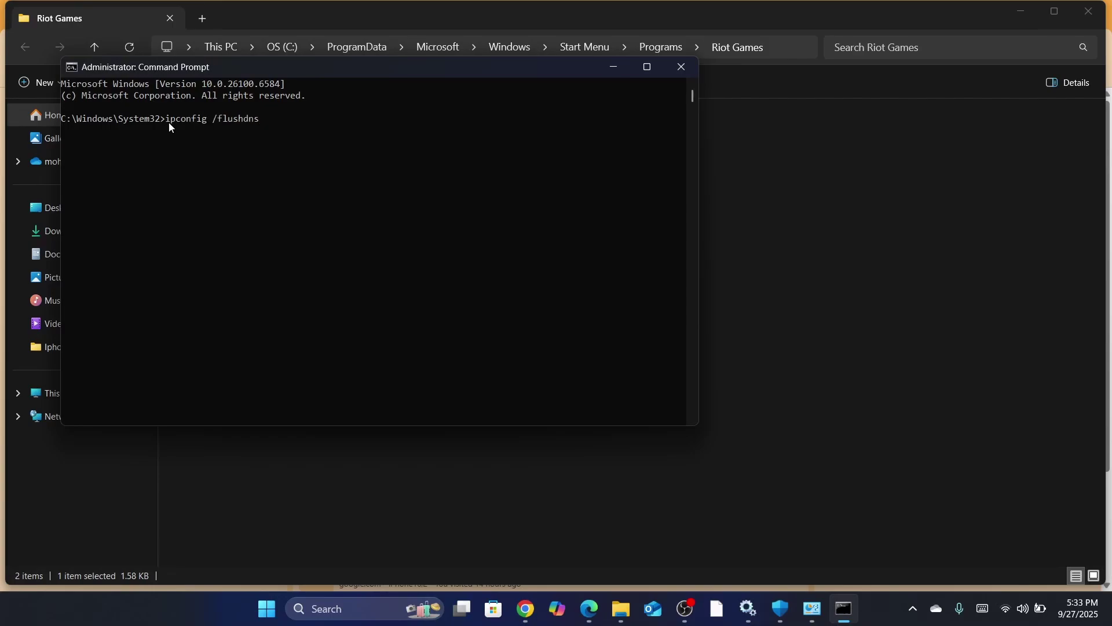
scroll(168, 127, "up", 1)
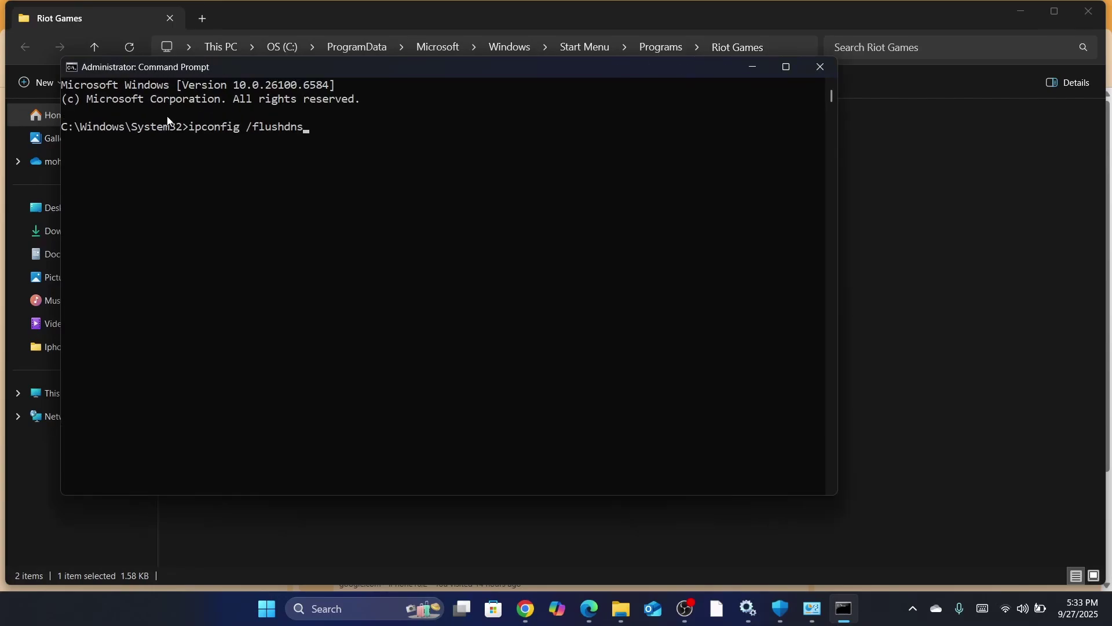
scroll(168, 121, "up", 2)
scroll(166, 115, "up", 1)
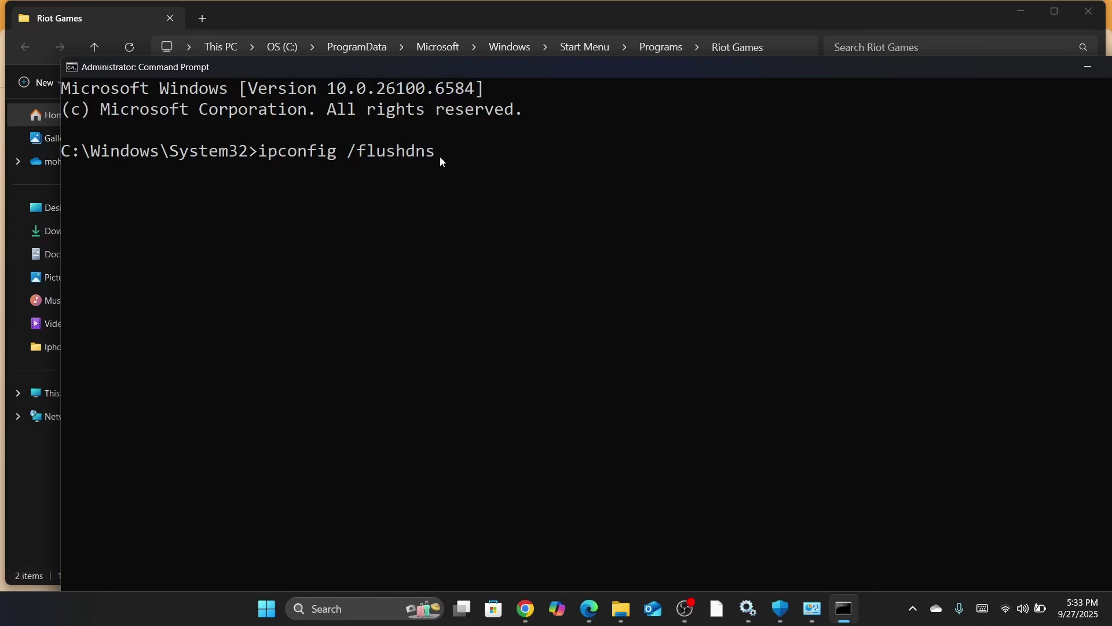
left_click_drag(439, 153, 261, 153)
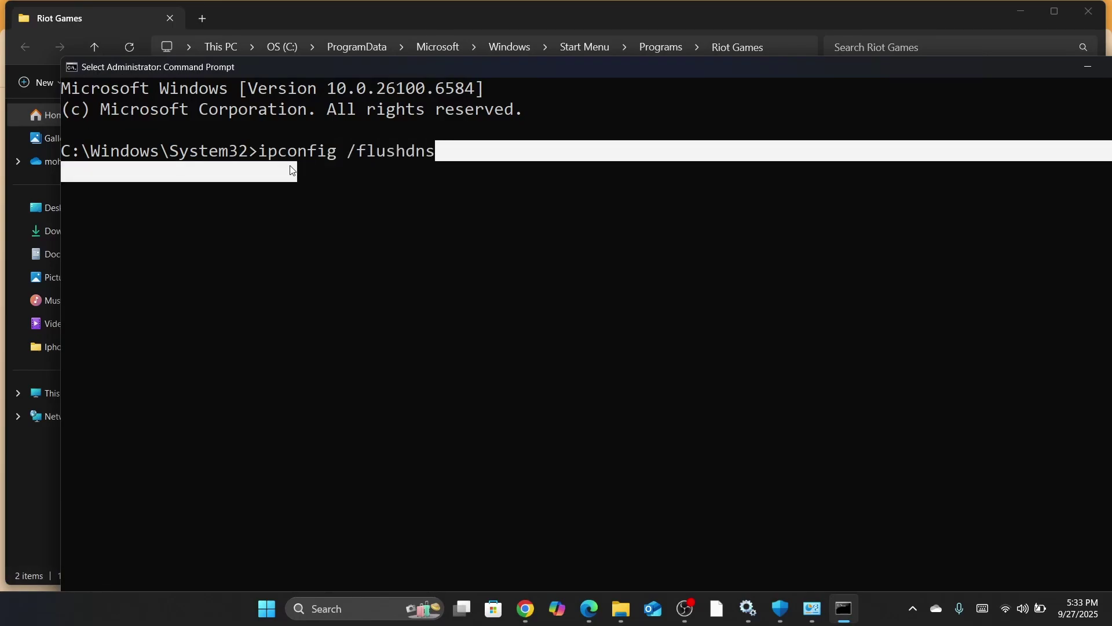
right_click(265, 155)
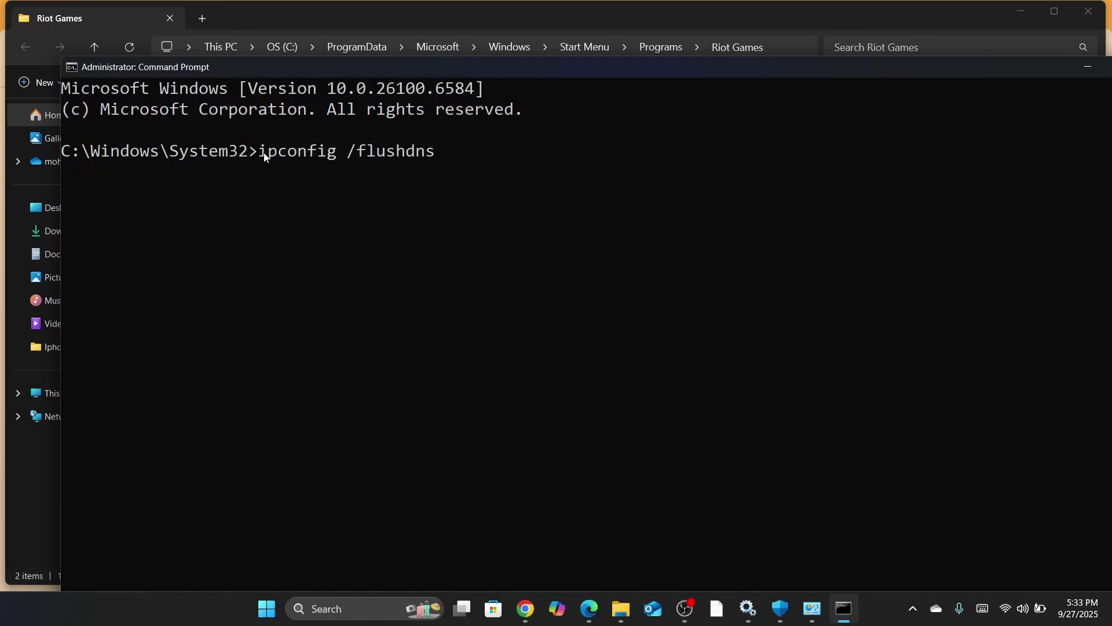
key("BackSpace")
key("BackSpace")
key("BackSpace")
key("BackSpace")
key("BackSpace")
key("BackSpace")
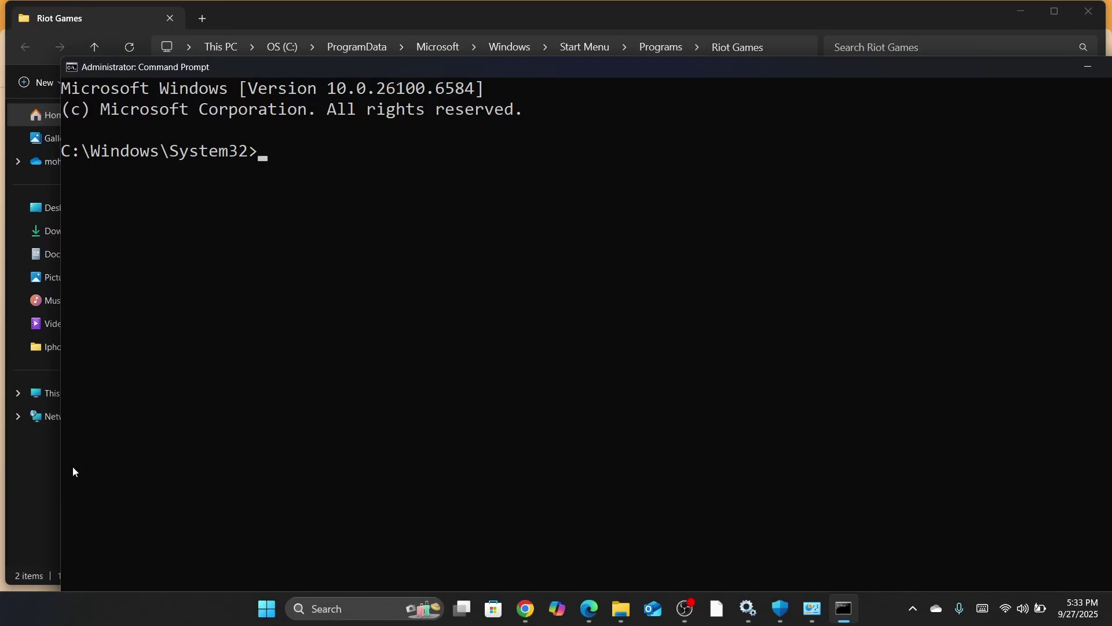
left_click(43, 478)
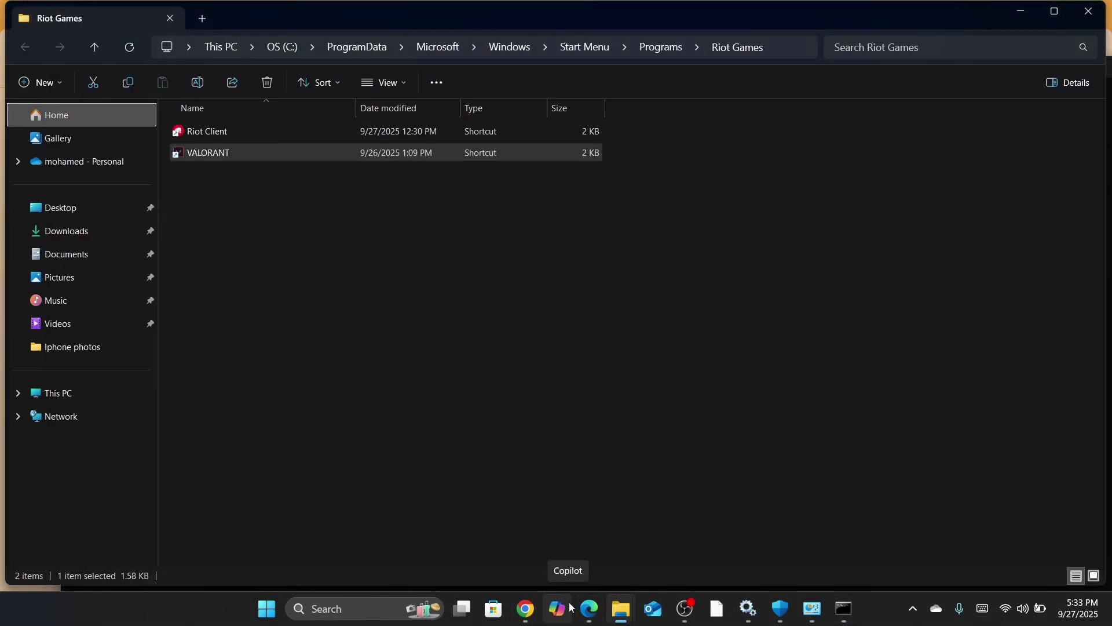
Paste netsh winsock reset at the admin prompt and select the command text
left_click(525, 608)
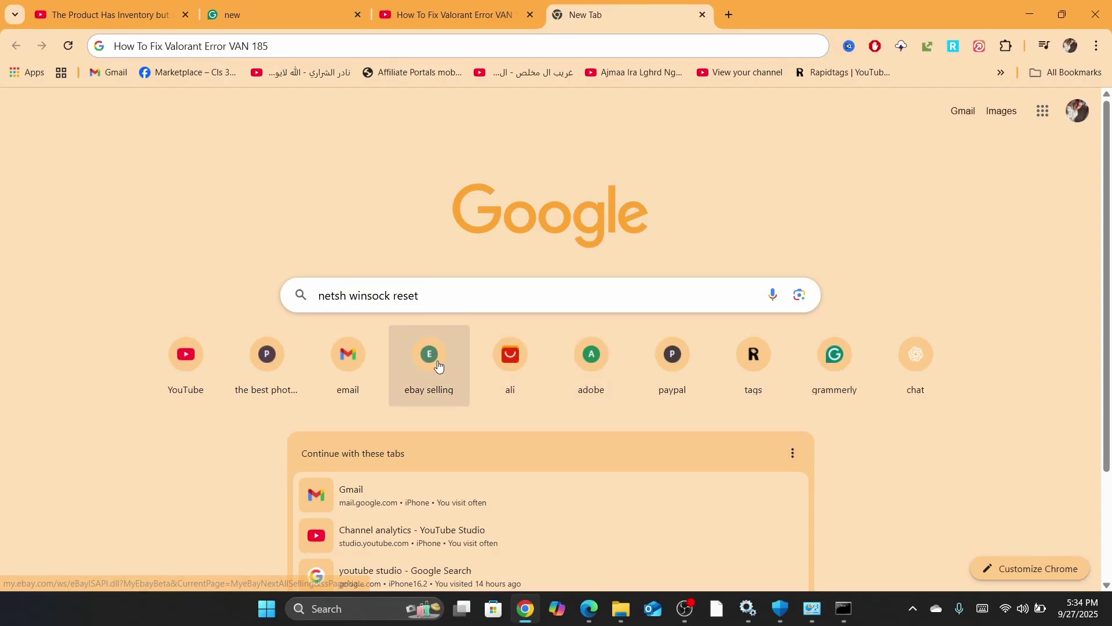
left_click(843, 608)
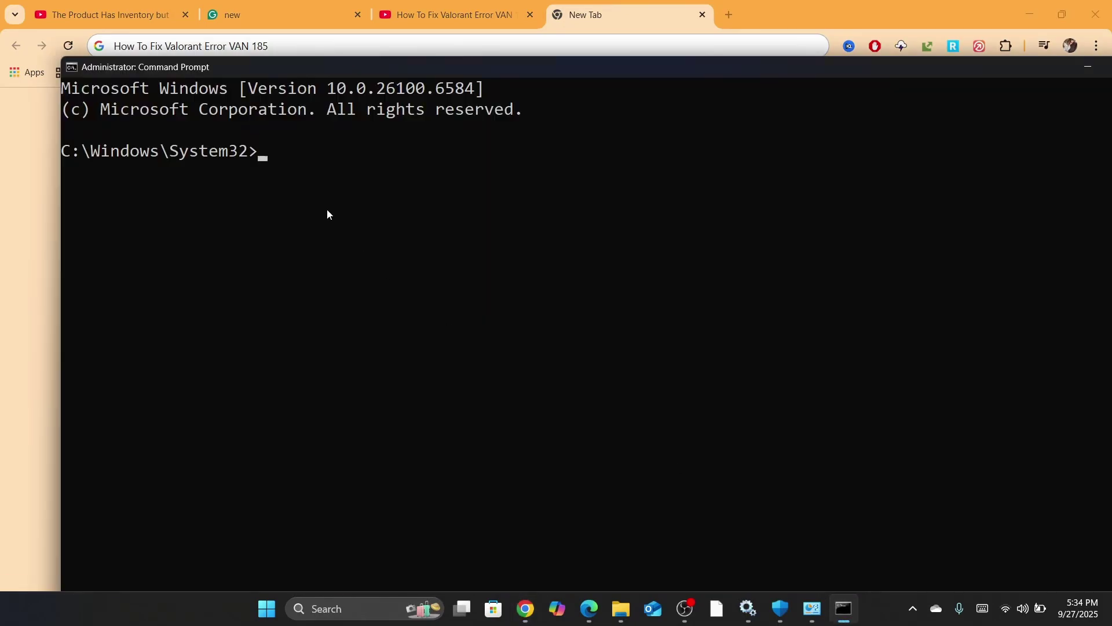
left_click(271, 157)
left_click(263, 159)
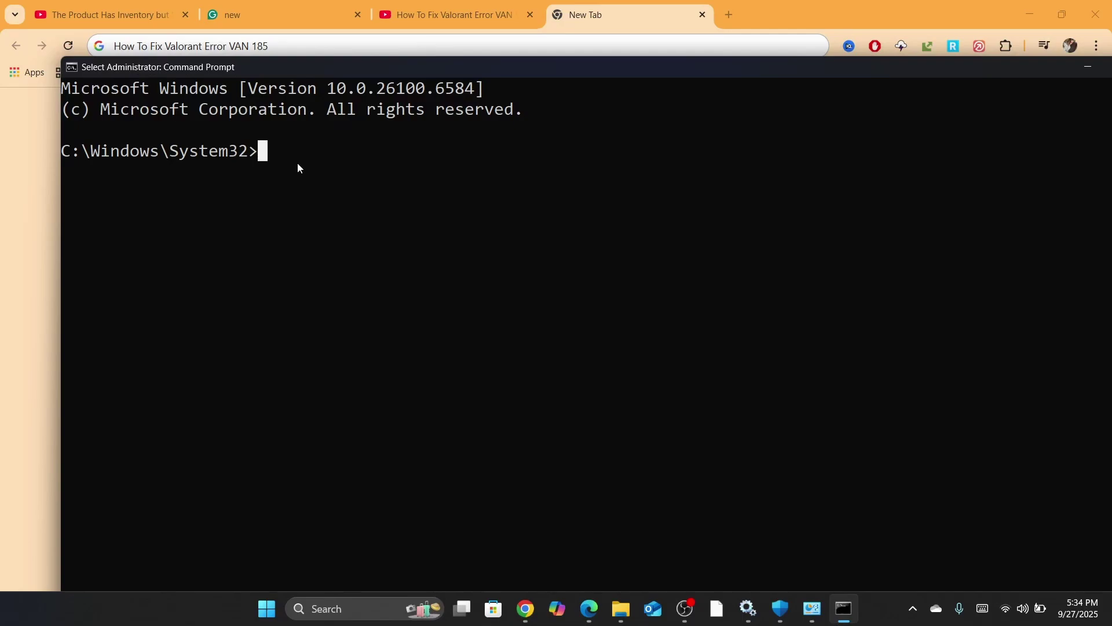
right_click(267, 156)
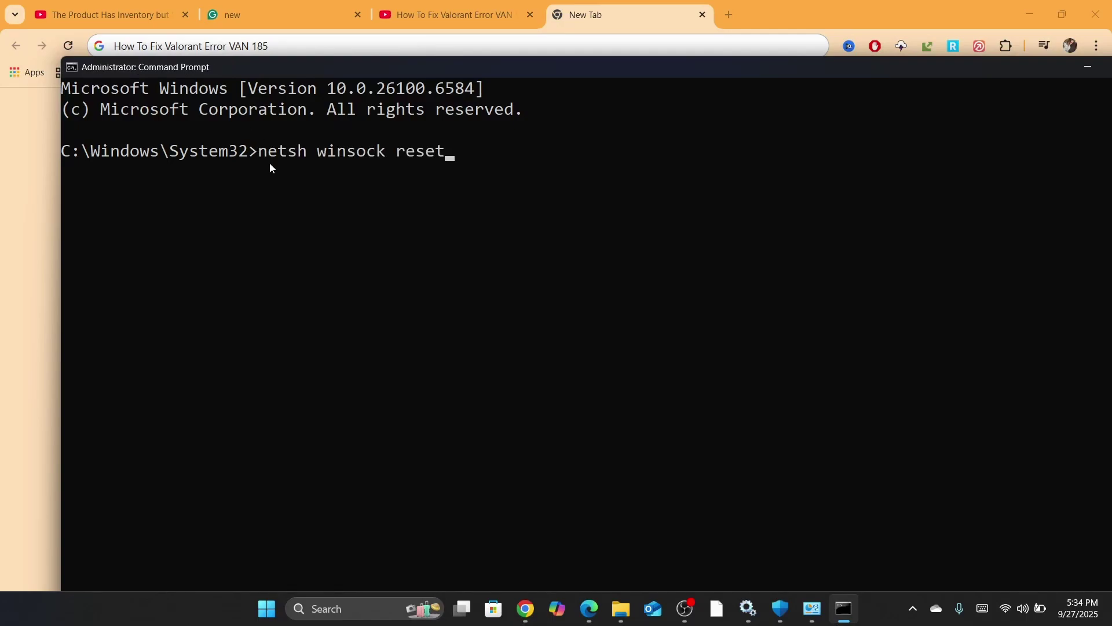
scroll(267, 161, "up", 1)
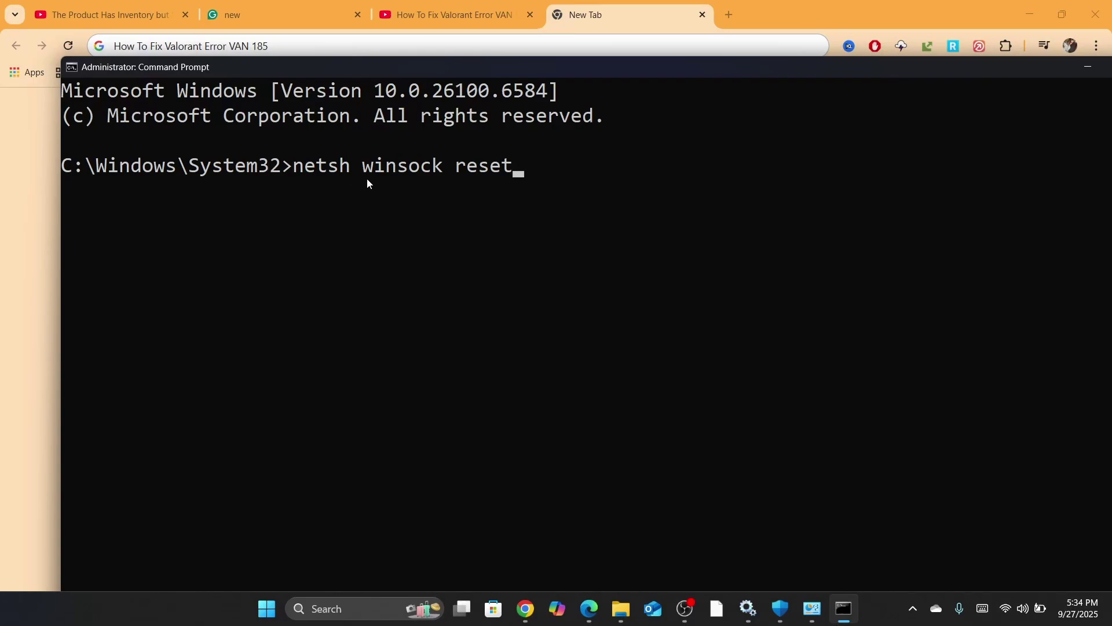
scroll(367, 179, "up", 2)
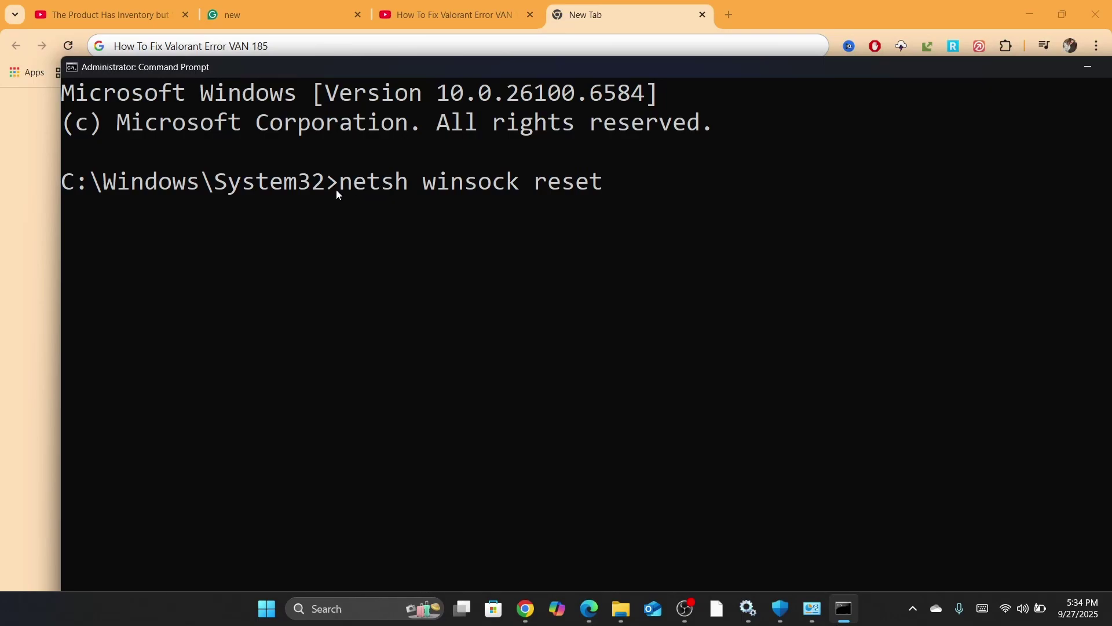
mouse_move(337, 188)
left_mouse_down()
mouse_move(532, 186)
mouse_move(614, 198)
left_mouse_up()
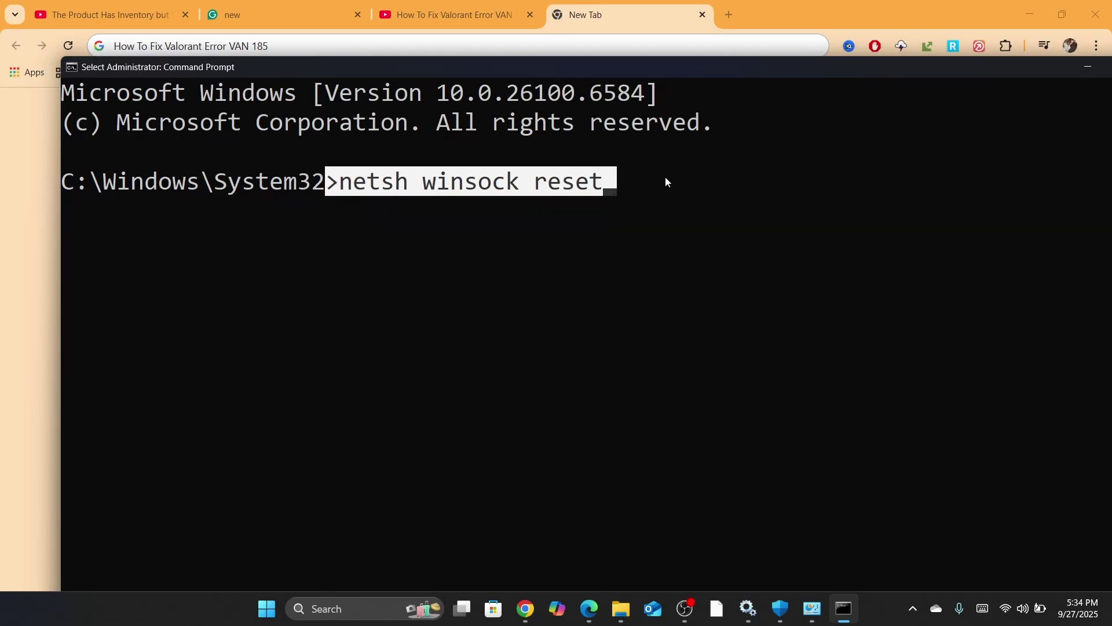